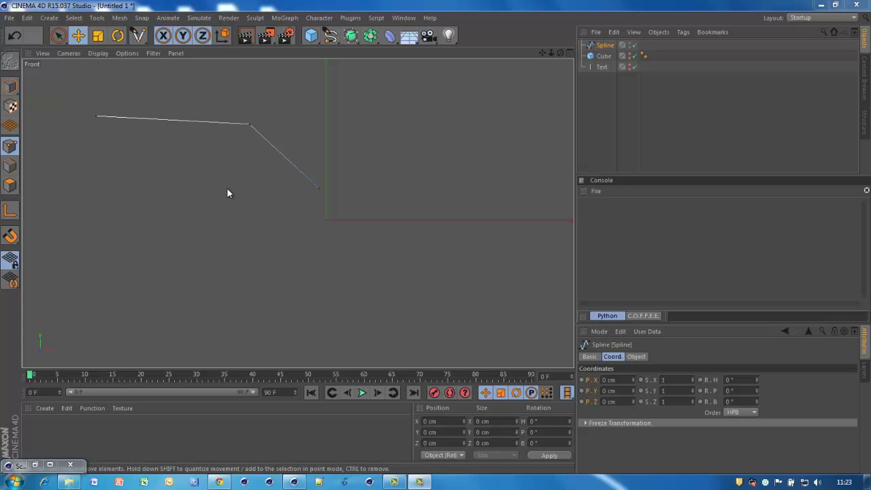
Restore the minimized Script Manager so it shows the 'bepaal spline length' script
{"action": "left_click", "coordinate": [35, 464]}
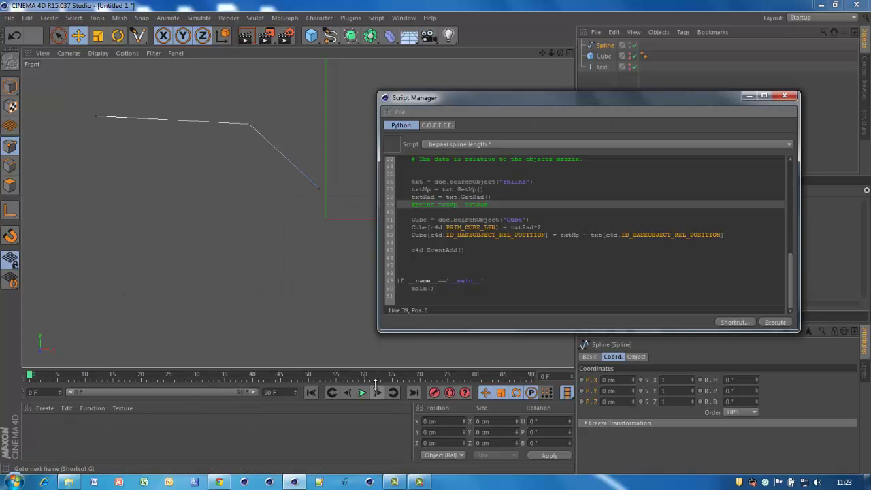
{"action": "left_click_drag", "start_coordinate": [791, 299], "coordinate": [790, 174]}
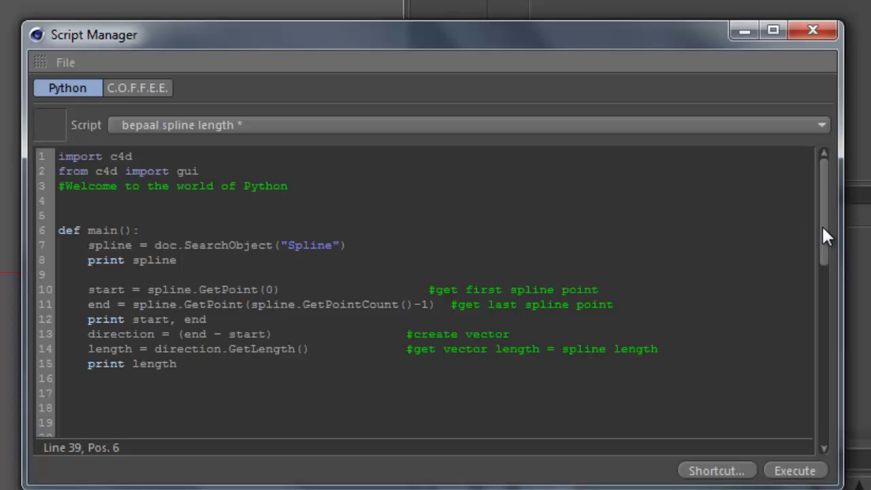
{"action": "left_click_drag", "start_coordinate": [822, 229], "coordinate": [822, 310]}
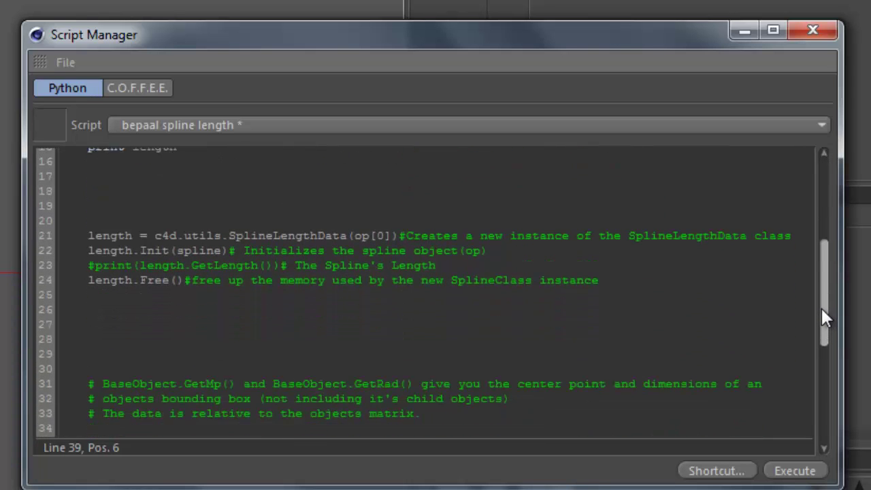
{"action": "left_click_drag", "start_coordinate": [821, 308], "coordinate": [820, 289]}
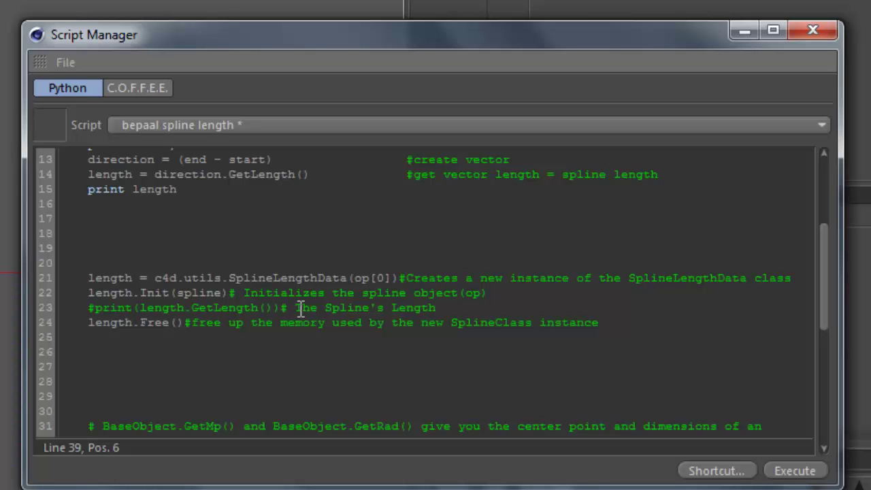
{"action": "mouse_move", "coordinate": [820, 301]}
{"action": "left_mouse_down"}
{"action": "mouse_move", "coordinate": [823, 408]}
{"action": "mouse_move", "coordinate": [824, 394]}
{"action": "left_mouse_up"}
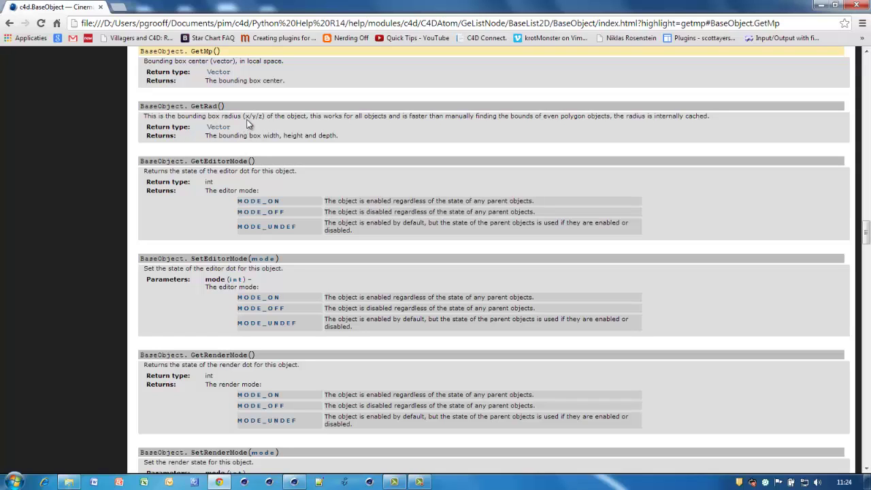
Switch back from the browser to Cinema 4D and drag the Script Manager window out of the Console's way
{"action": "left_click", "coordinate": [294, 482]}
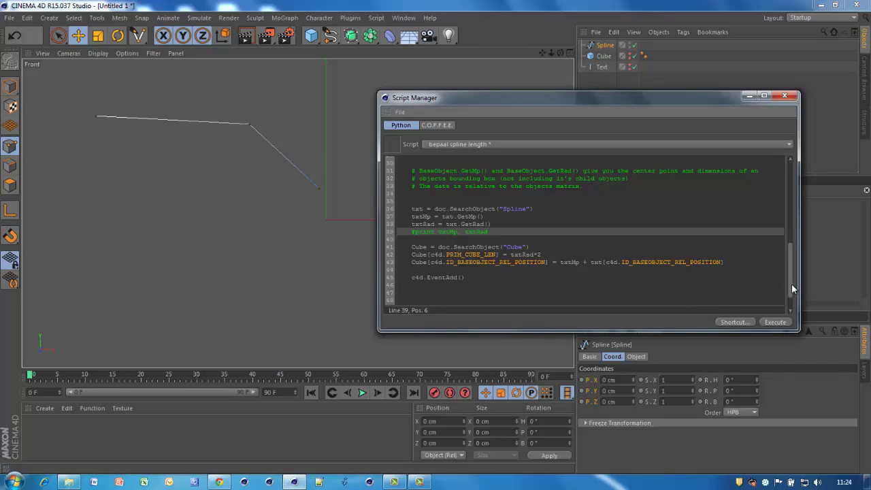
{"action": "left_click_drag", "start_coordinate": [791, 281], "coordinate": [805, 191]}
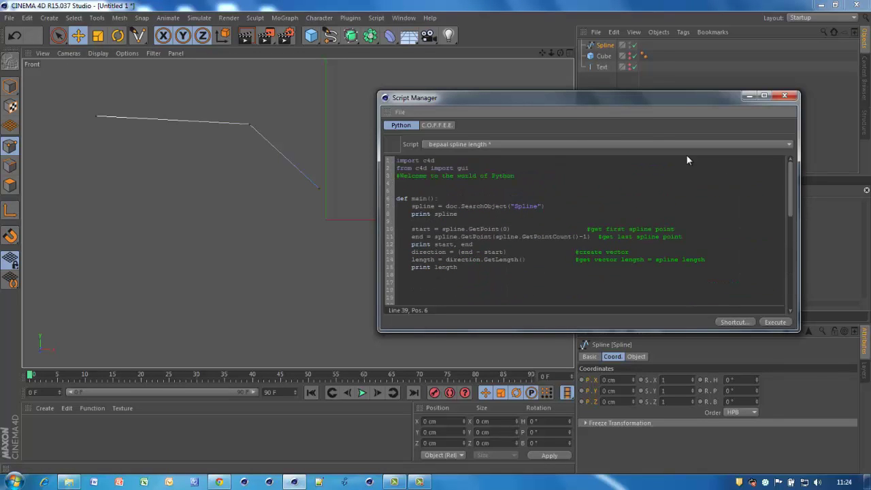
{"action": "left_click_drag", "start_coordinate": [619, 110], "coordinate": [636, 153]}
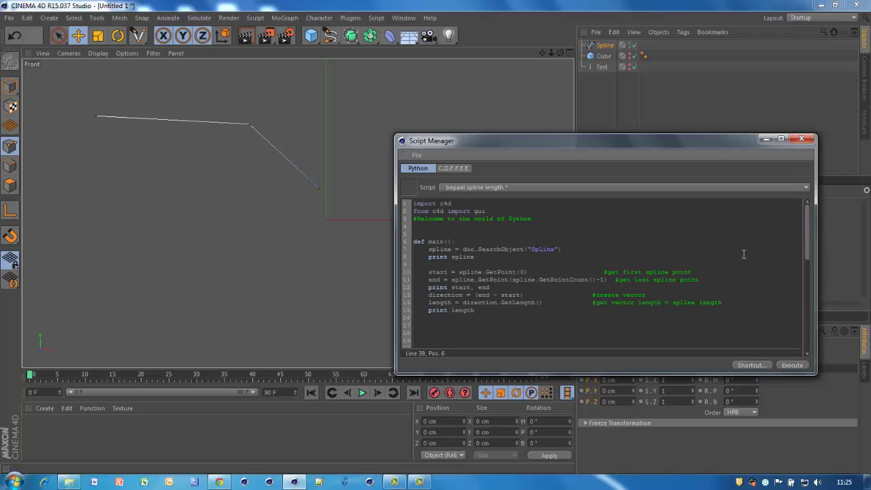
{"action": "mouse_move", "coordinate": [807, 241]}
{"action": "left_mouse_down"}
{"action": "mouse_move", "coordinate": [805, 279]}
{"action": "mouse_move", "coordinate": [805, 250]}
{"action": "left_mouse_up"}
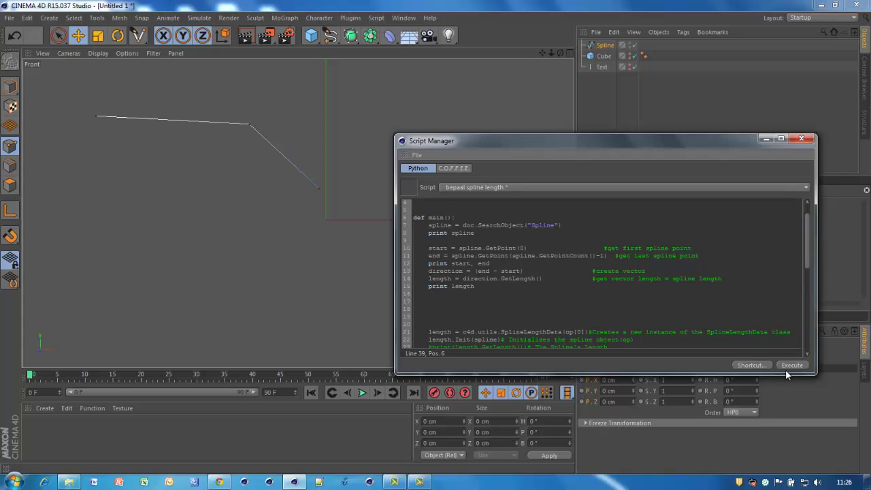
Execute the script so the Console prints the spline, its end points and distance 524.21632546
{"action": "left_click_drag", "start_coordinate": [645, 144], "coordinate": [288, 221]}
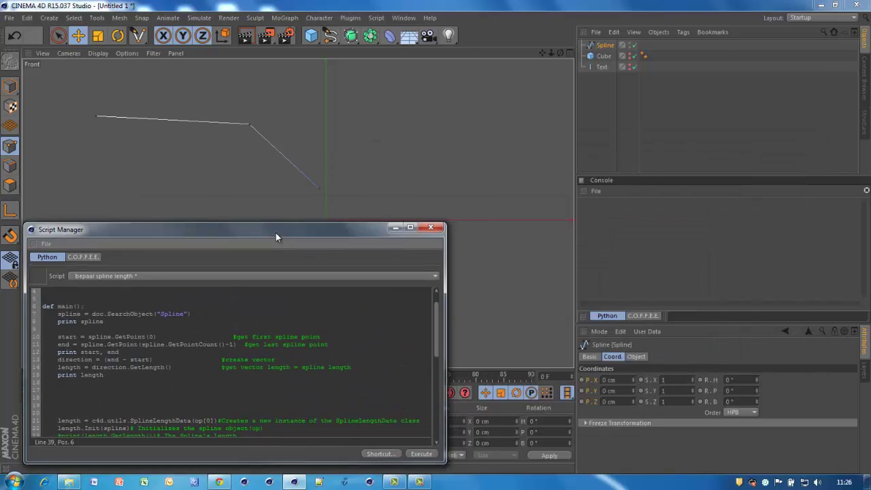
{"action": "left_click", "coordinate": [423, 441]}
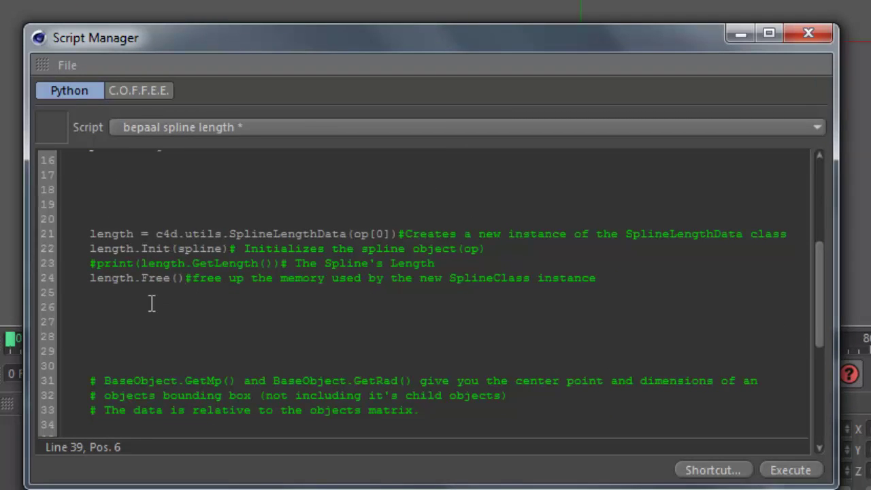
Uncomment the GetLength print on line 23 and rerun to get length 555.178152362
{"action": "left_click", "coordinate": [93, 264]}
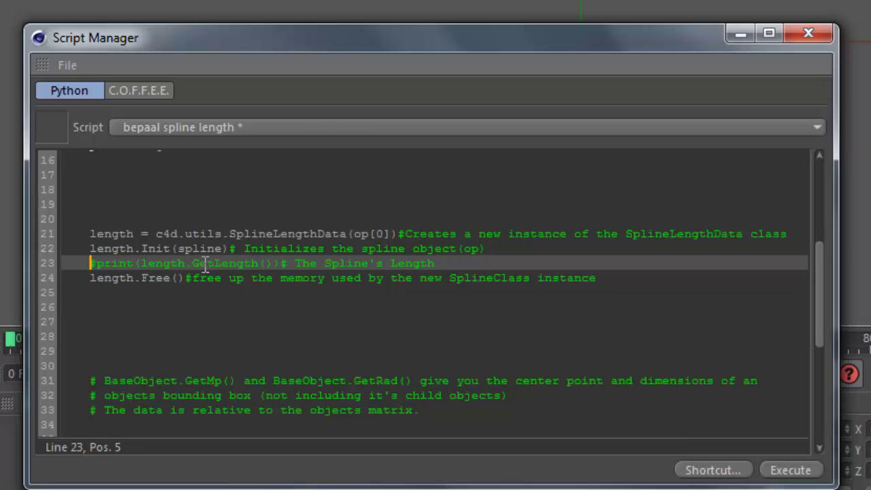
{"action": "key", "text": "Delete"}
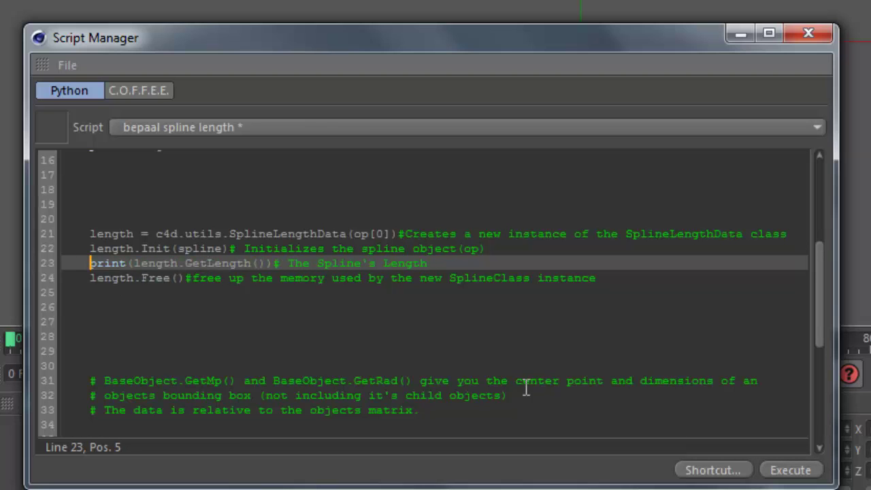
{"action": "left_click", "coordinate": [803, 472]}
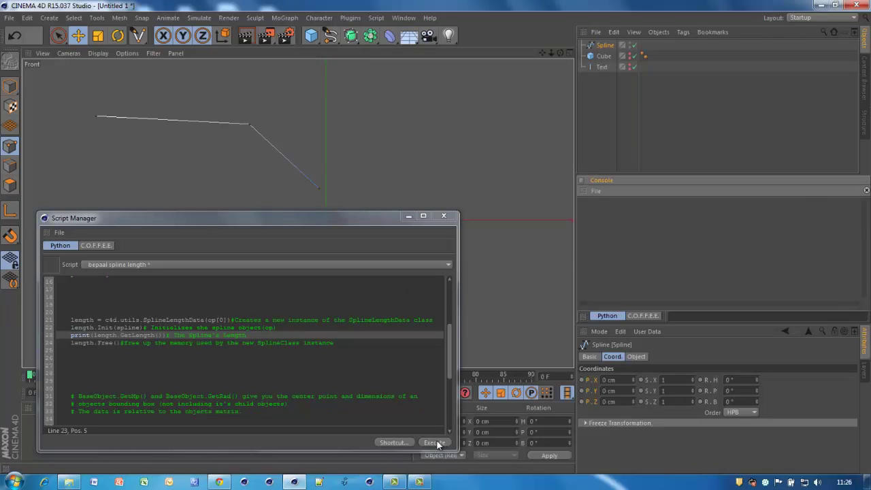
{"action": "left_click", "coordinate": [439, 443]}
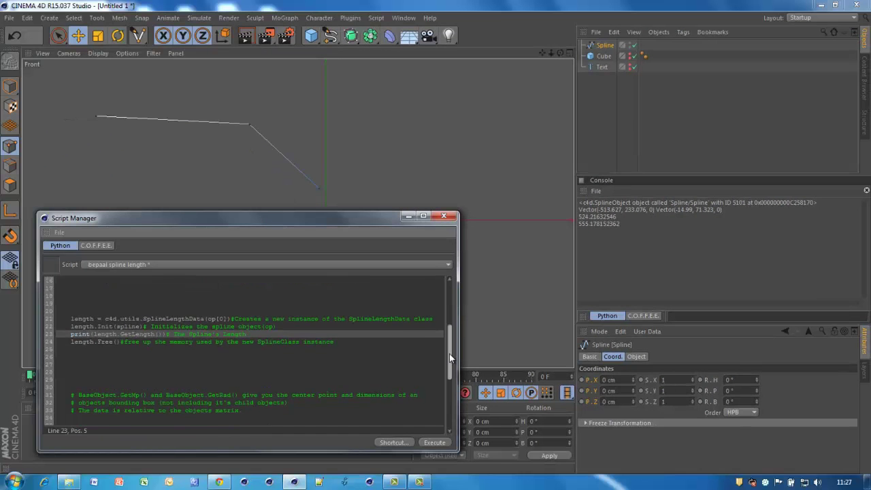
{"action": "left_click_drag", "start_coordinate": [448, 353], "coordinate": [441, 388]}
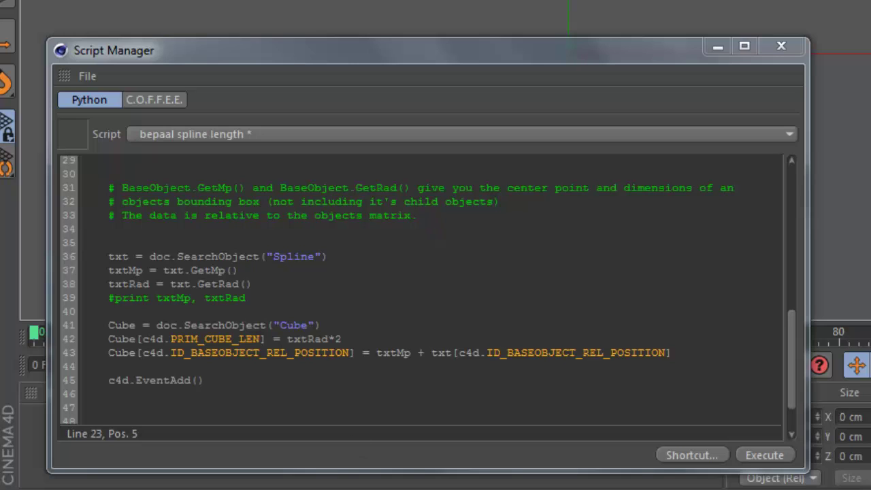
Remove the '#' from line 39 so the bounding-box centre and radius get printed
{"action": "left_click", "coordinate": [117, 298]}
{"action": "key", "text": "BackSpace"}
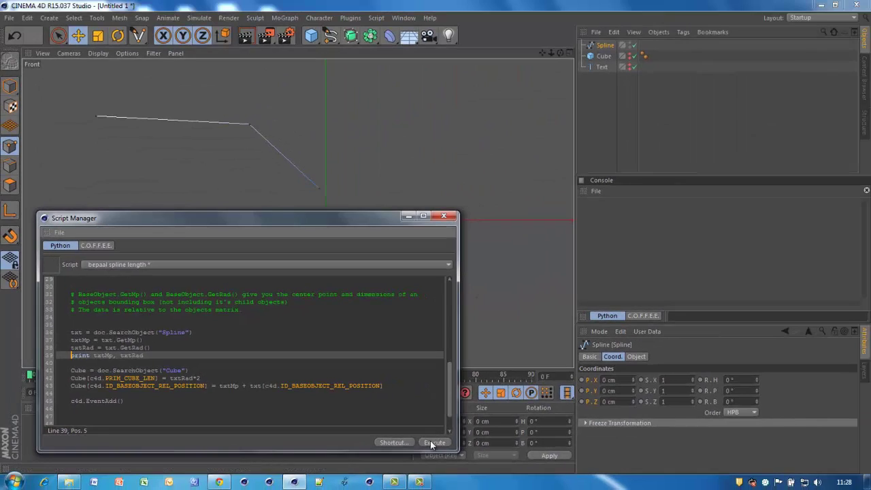
Run the script to print centre Vector(-264.309, 152.199, 0), then toggle the Cube's visibility to check framing
{"action": "left_click", "coordinate": [429, 443]}
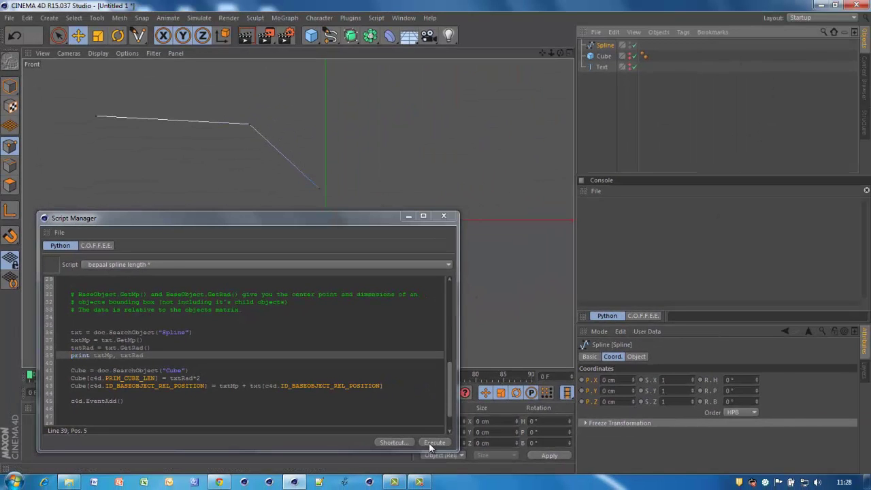
{"action": "left_click", "coordinate": [431, 442]}
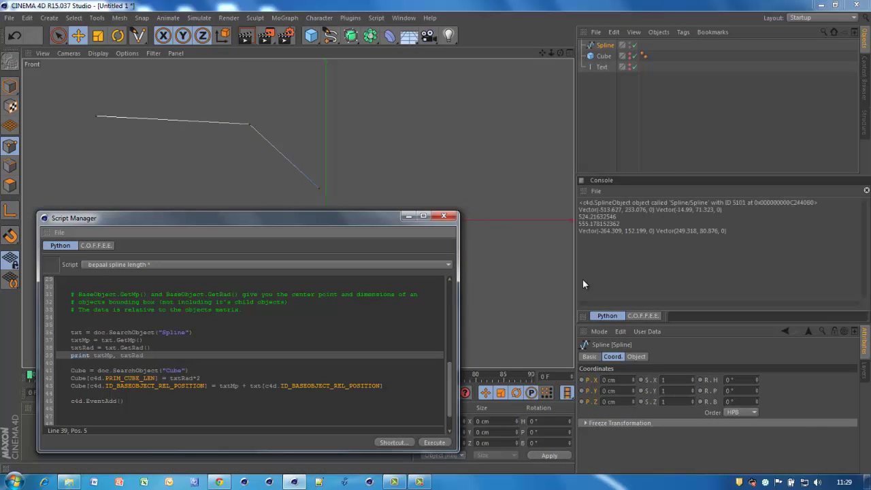
{"action": "left_click", "coordinate": [629, 55]}
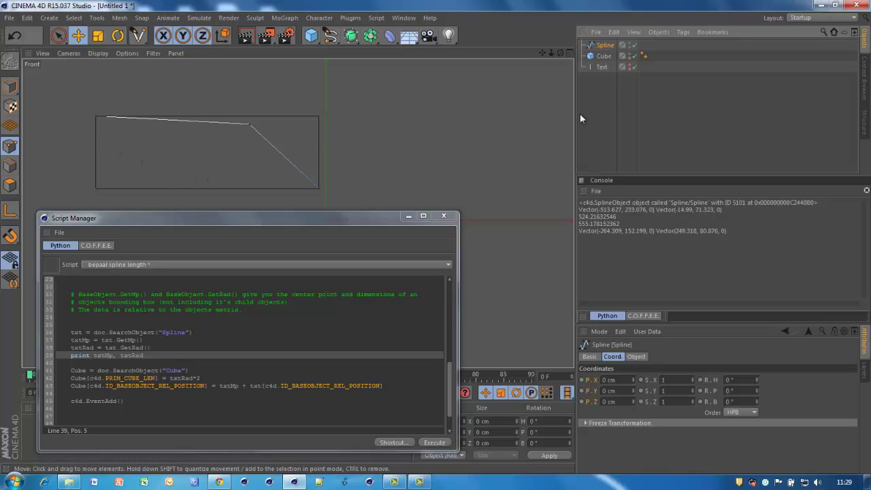
{"action": "left_click", "coordinate": [630, 55]}
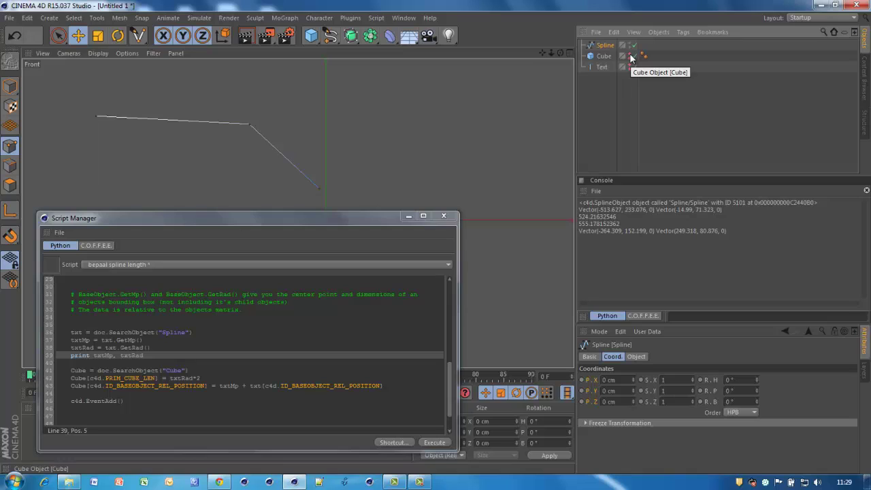
{"action": "left_click", "coordinate": [631, 55]}
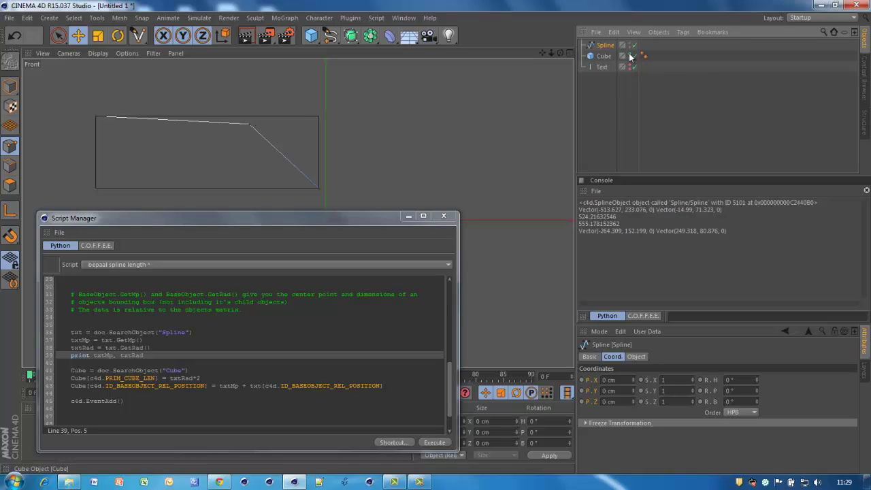
{"action": "left_click", "coordinate": [630, 57]}
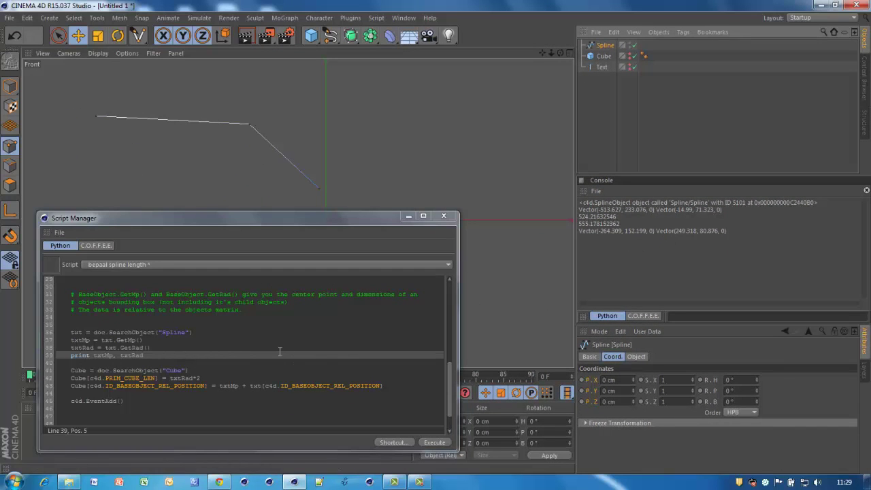
Replace 'Spline' with 'Text' on line 36, show the Cube, and rerun the script
{"action": "left_click", "coordinate": [167, 332]}
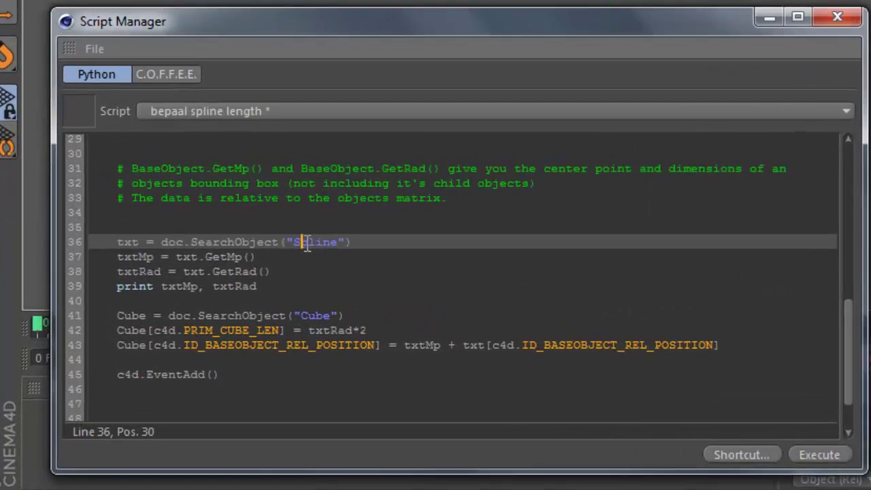
{"action": "double_click", "coordinate": [306, 244]}
{"action": "type", "text": "T"}
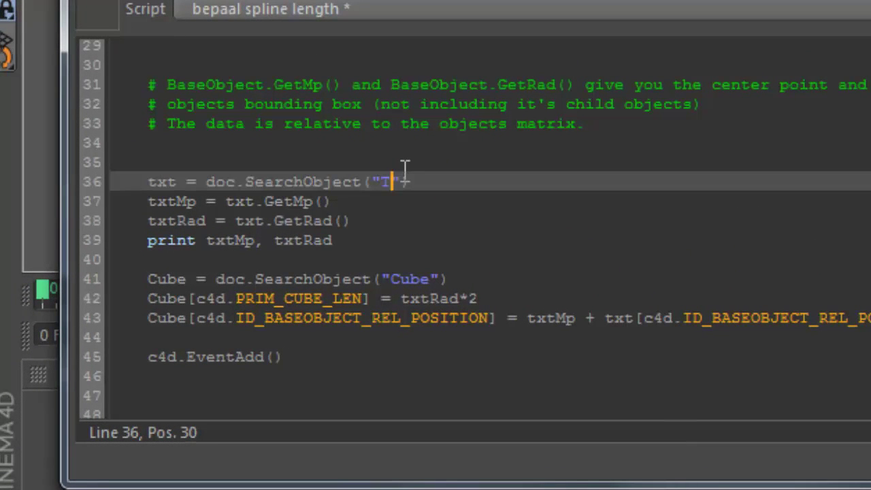
{"action": "type", "text": "ext"}
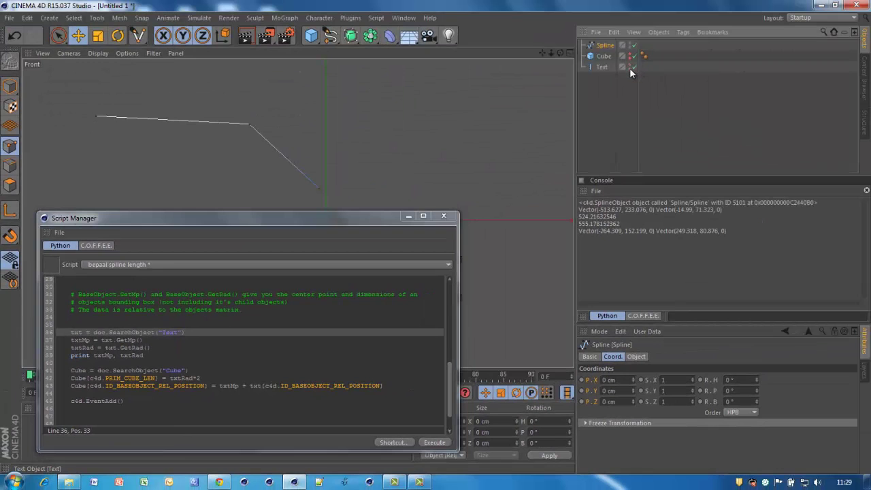
{"action": "left_click", "coordinate": [630, 58]}
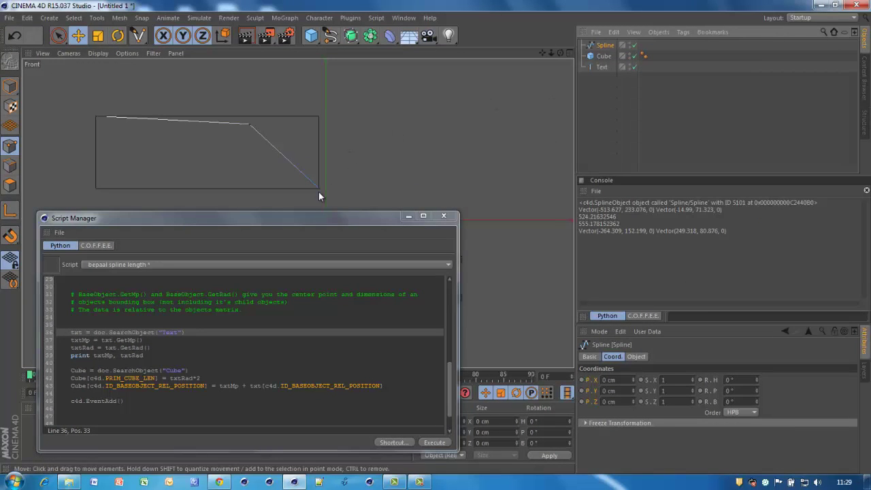
{"action": "mouse_move", "coordinate": [325, 217]}
{"action": "left_mouse_down"}
{"action": "mouse_move", "coordinate": [307, 370]}
{"action": "mouse_move", "coordinate": [281, 322]}
{"action": "left_mouse_up"}
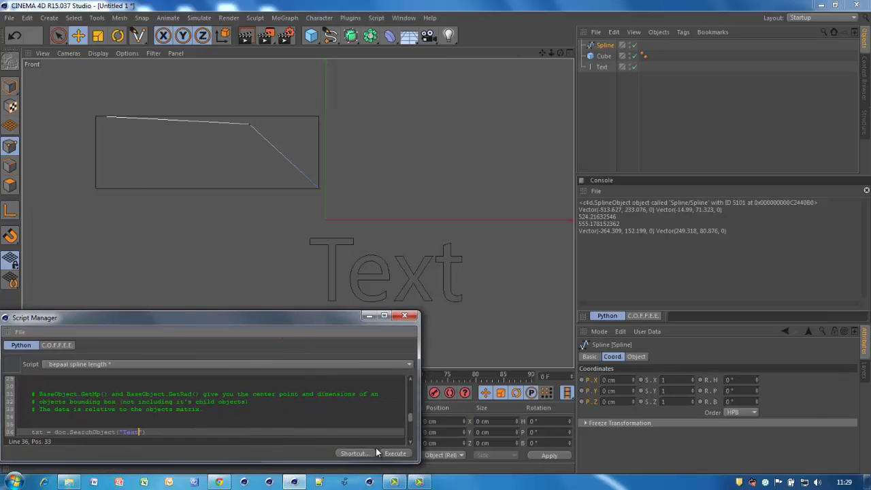
{"action": "left_click", "coordinate": [393, 453]}
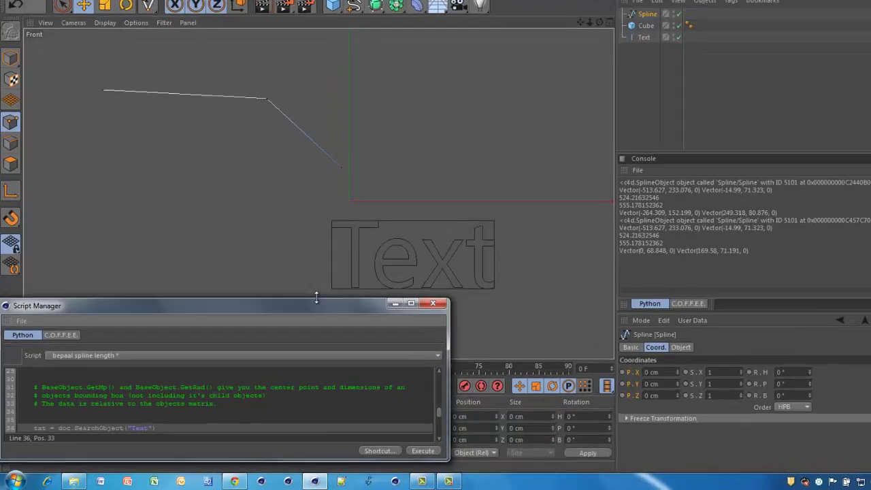
Stretch the Script Manager window taller to display most of the script's code
{"action": "left_click_drag", "start_coordinate": [294, 313], "coordinate": [299, 144]}
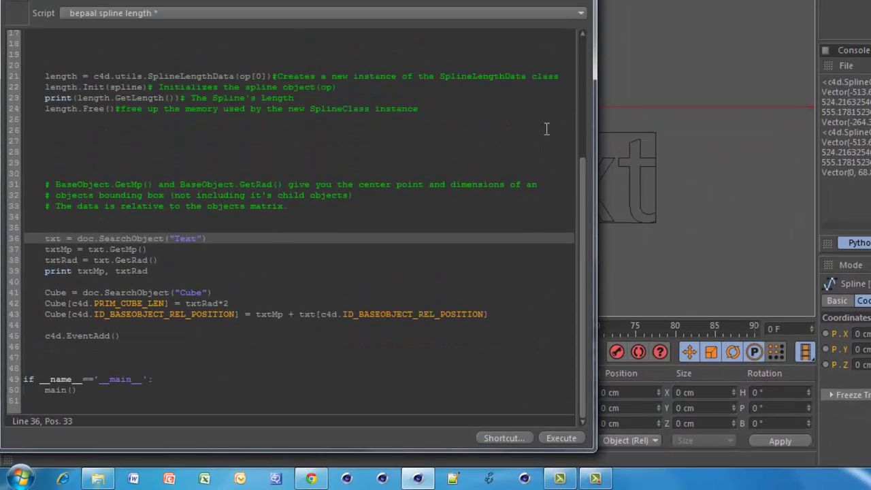
{"action": "left_click_drag", "start_coordinate": [579, 188], "coordinate": [590, 42]}
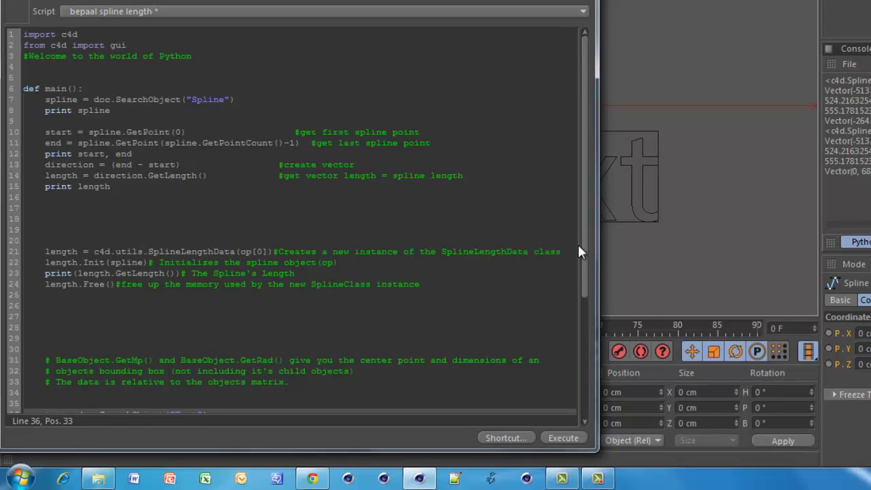
{"action": "left_click_drag", "start_coordinate": [587, 255], "coordinate": [580, 375]}
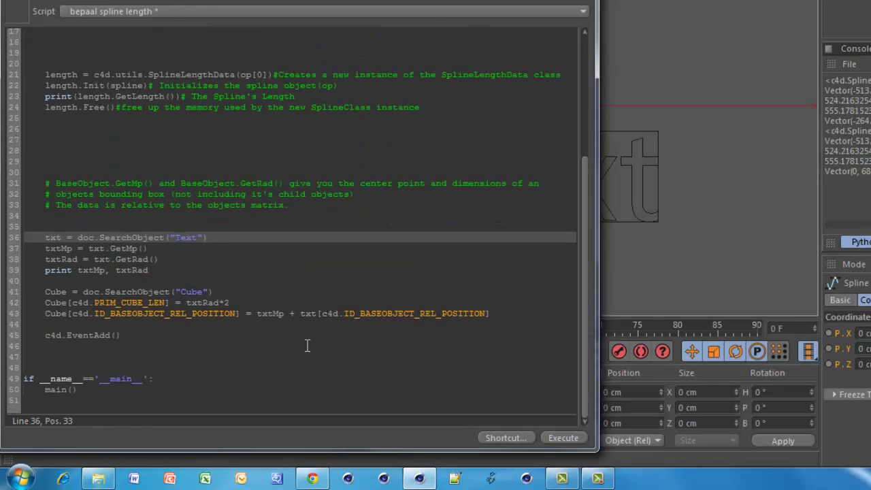